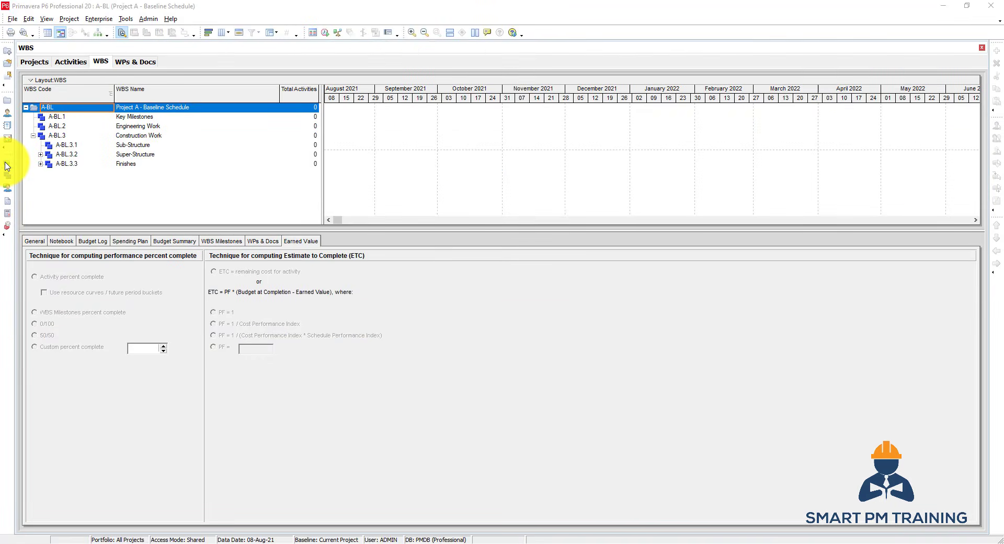
Switch to the project's Activities view and review its Group and Sort settings without changing them.
{"action": "left_click", "coordinate": [6, 167]}
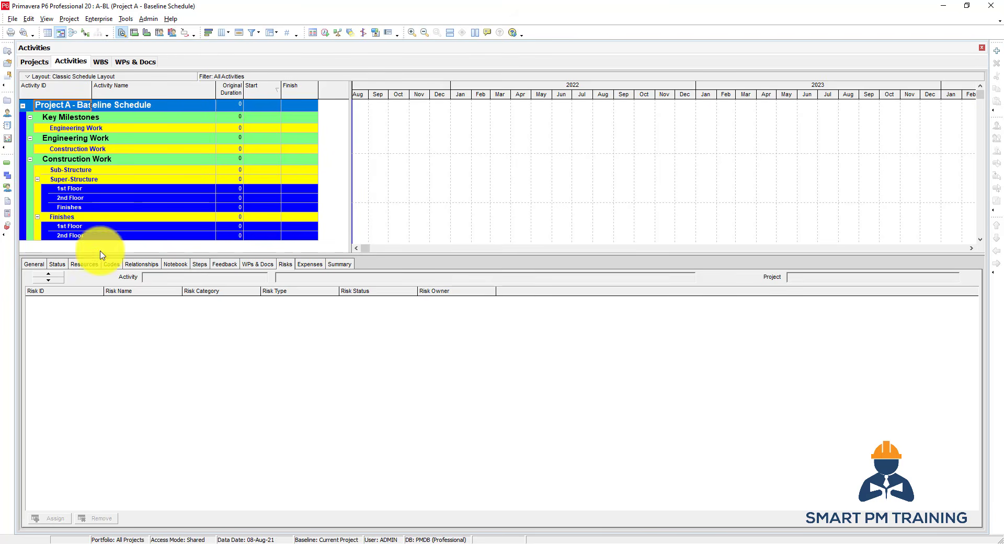
{"action": "right_click", "coordinate": [164, 160]}
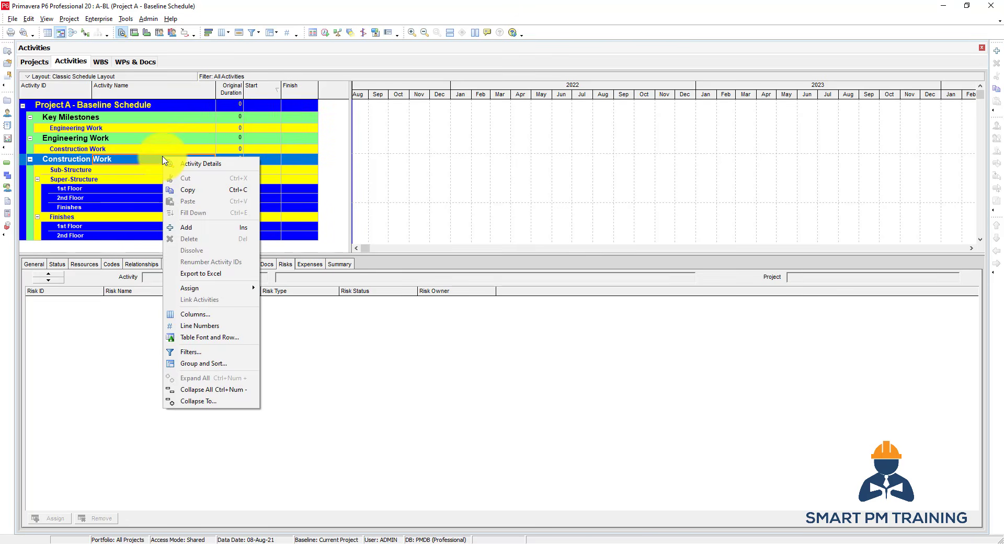
{"action": "left_click", "coordinate": [209, 363]}
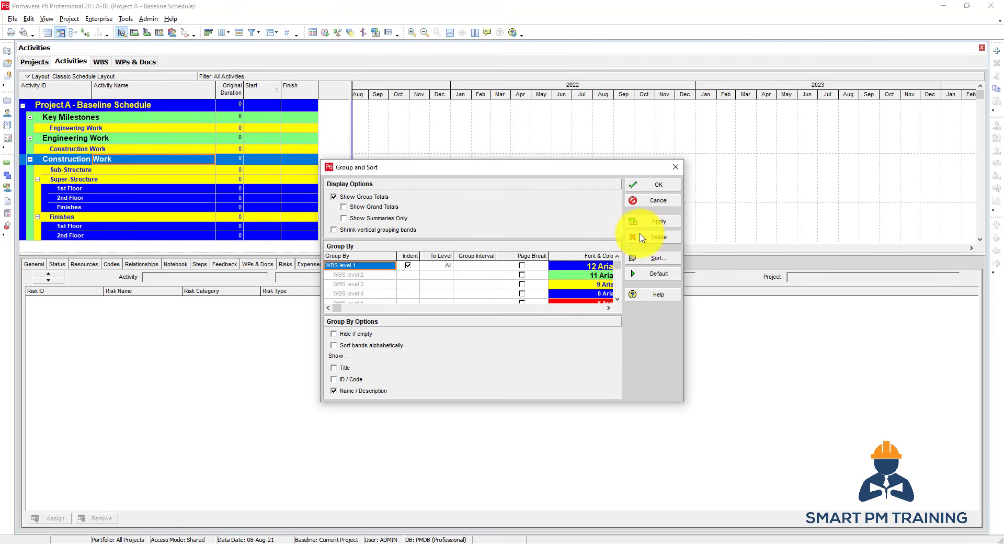
{"action": "left_click", "coordinate": [659, 201]}
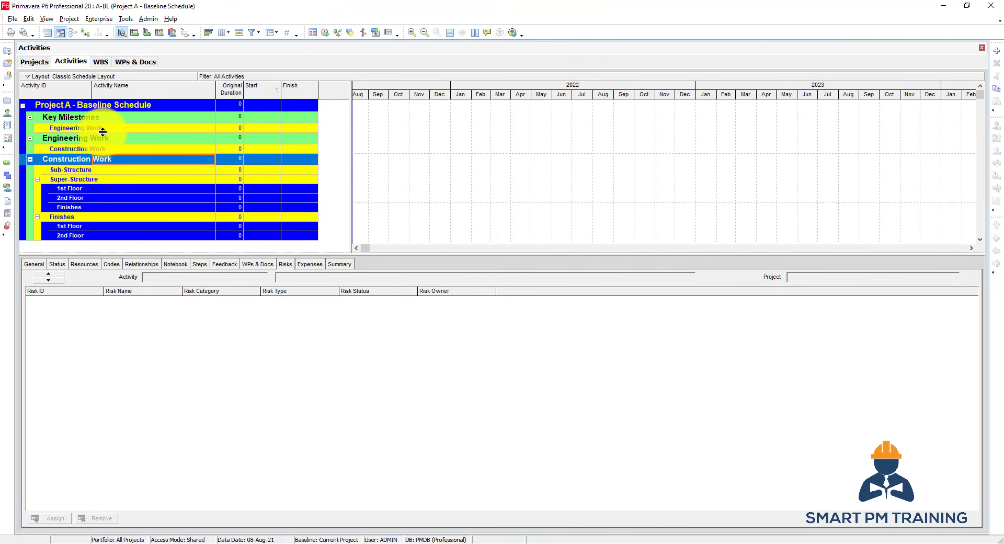
Start a new activity under the Sub-Structure WBS element and name it Excavation.
{"action": "left_click", "coordinate": [89, 150]}
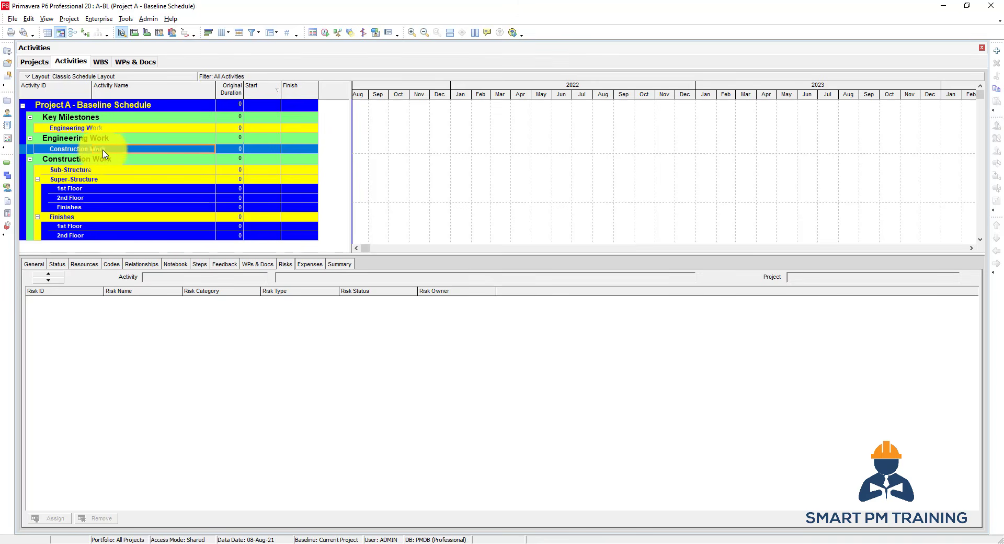
{"action": "left_click", "coordinate": [108, 173]}
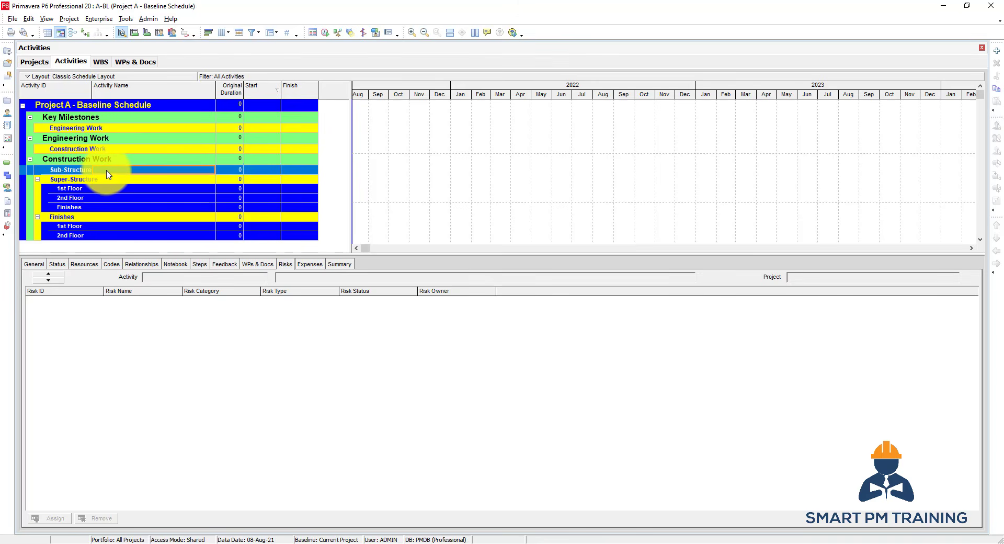
{"action": "left_click", "coordinate": [75, 171]}
{"action": "left_click", "coordinate": [115, 175]}
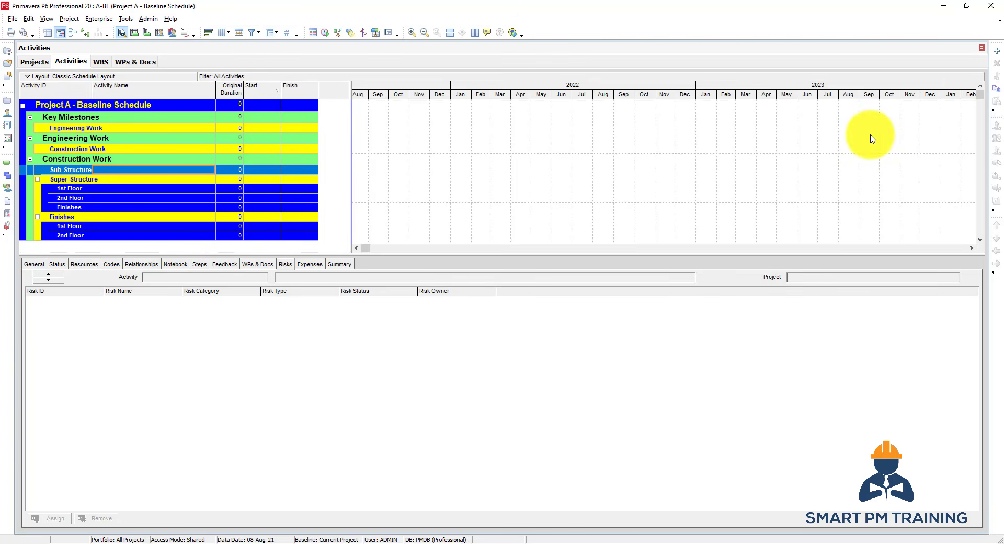
{"action": "left_click", "coordinate": [997, 51]}
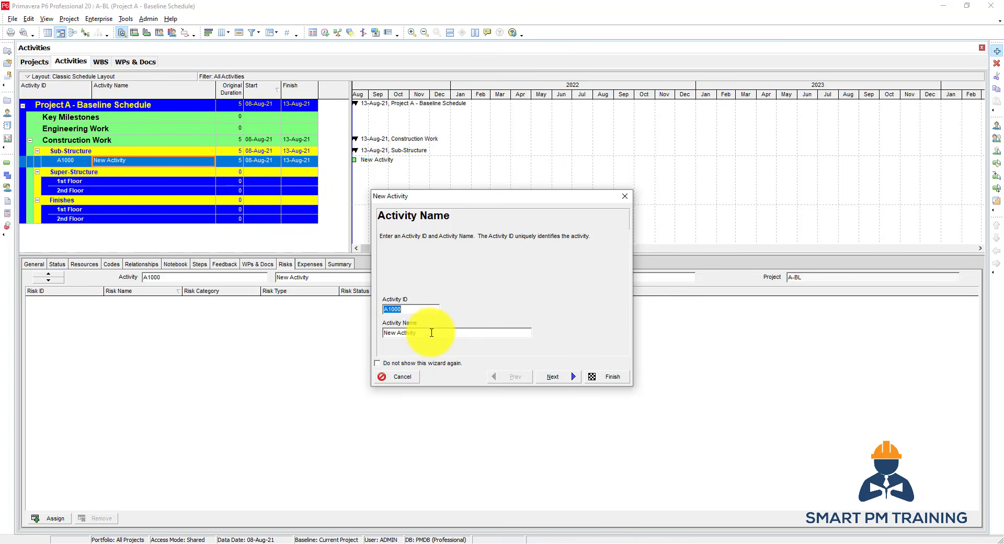
{"action": "left_click", "coordinate": [408, 307]}
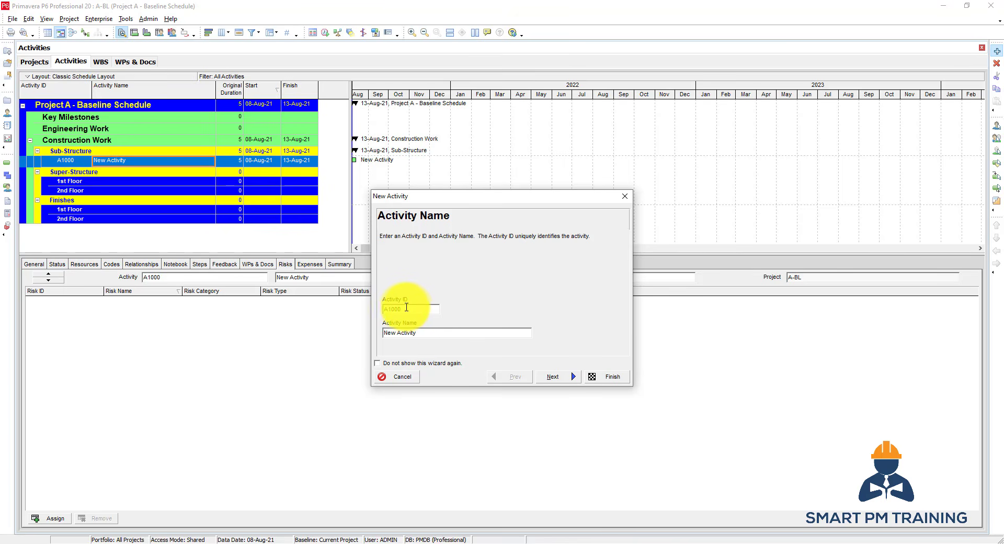
{"action": "left_click_drag", "start_coordinate": [425, 333], "coordinate": [331, 330]}
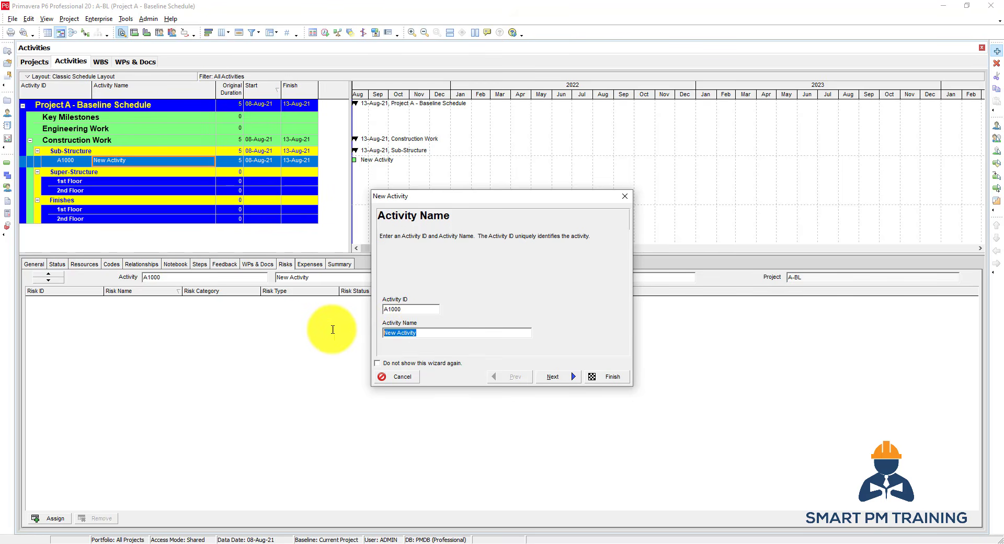
{"action": "type", "text": "Excavation"}
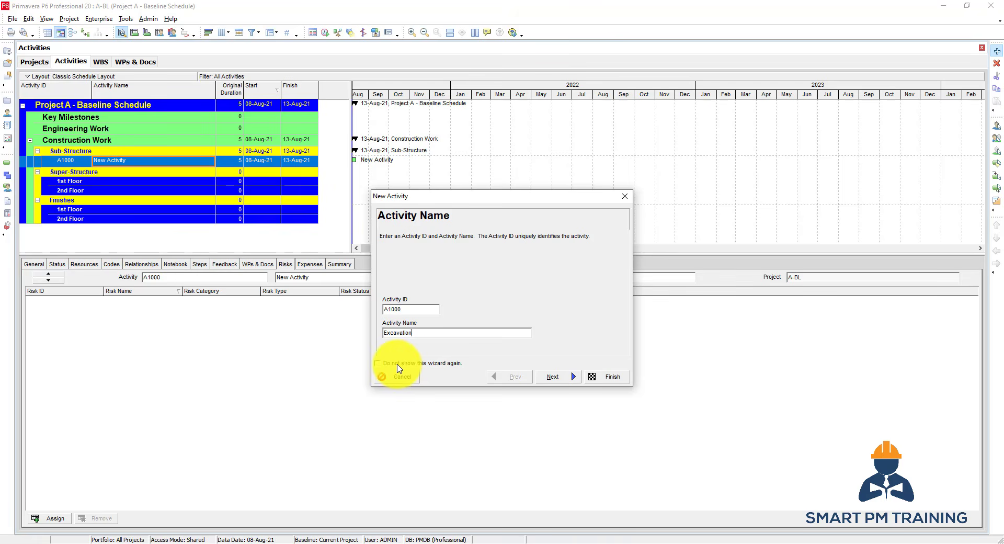
Complete the Excavation activity setup with the default WBS, Task Dependent type, Fixed Duration & Units, and no relationships.
{"action": "left_click", "coordinate": [554, 377]}
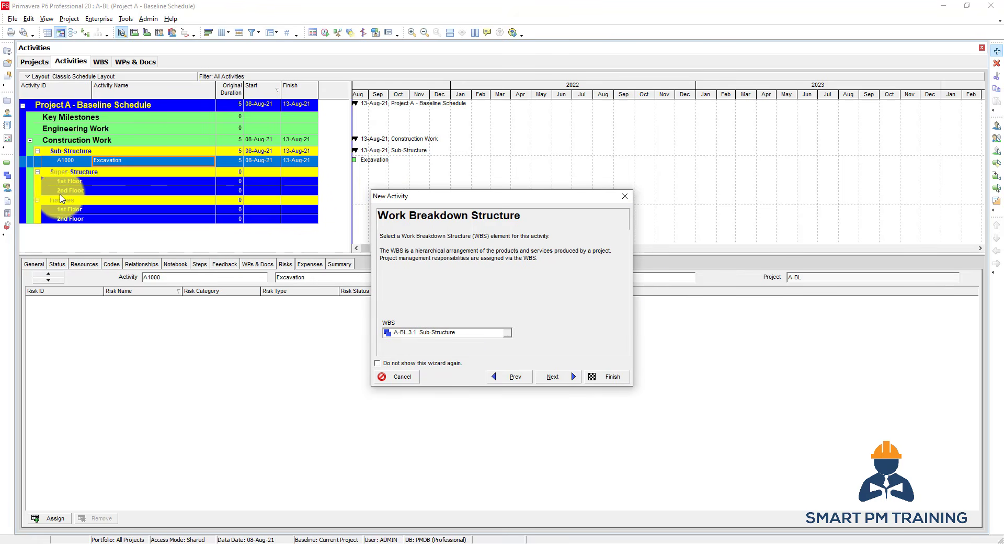
{"action": "left_click", "coordinate": [553, 377]}
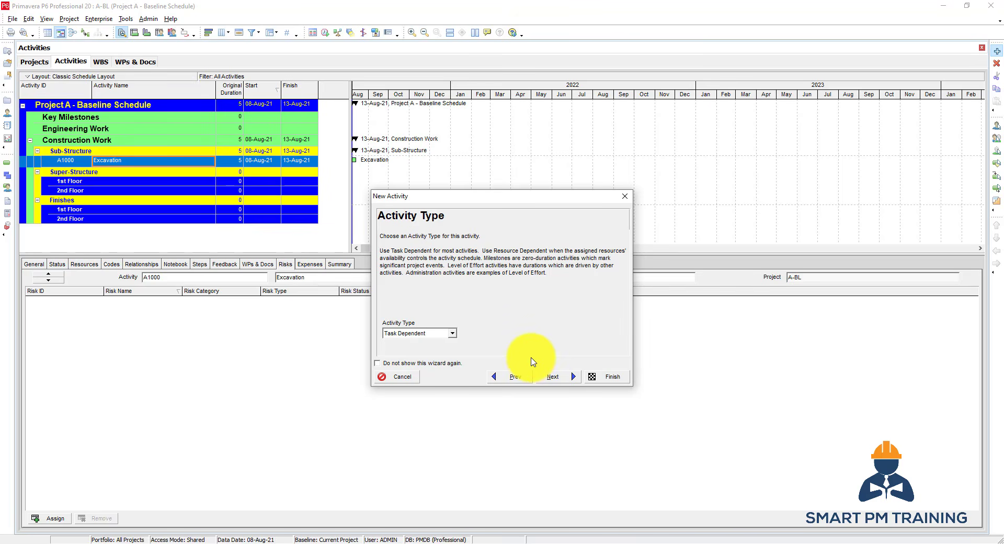
{"action": "left_click", "coordinate": [558, 377]}
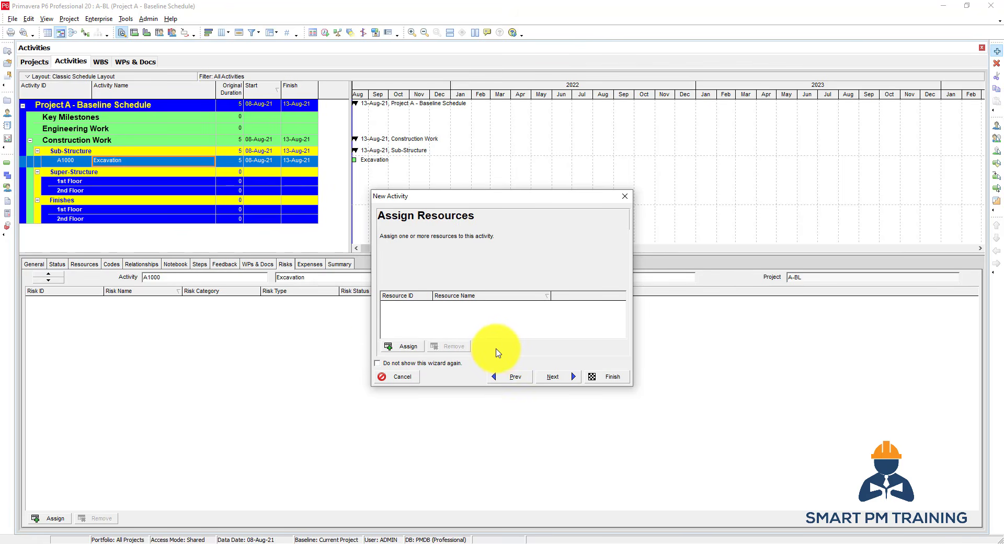
{"action": "left_click", "coordinate": [558, 380]}
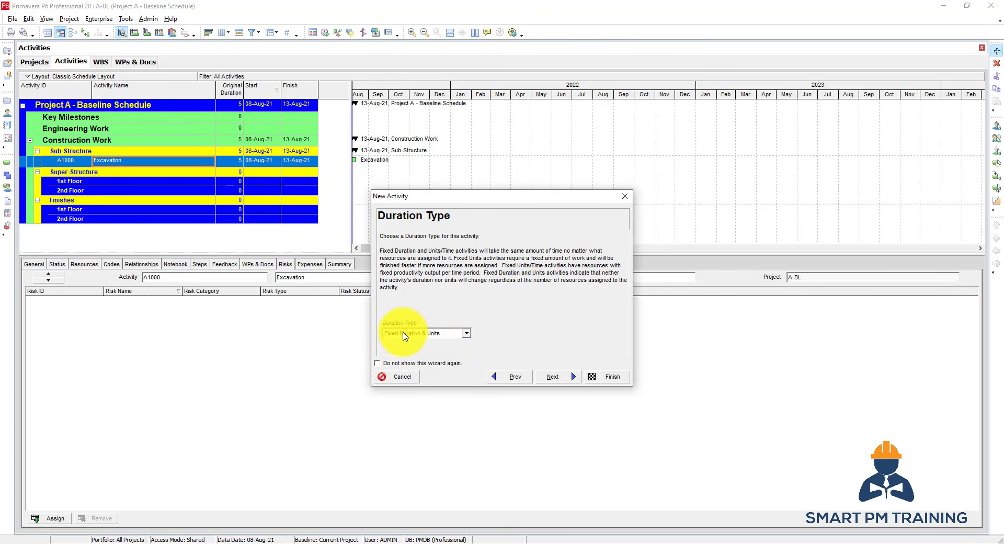
{"action": "left_click", "coordinate": [558, 378]}
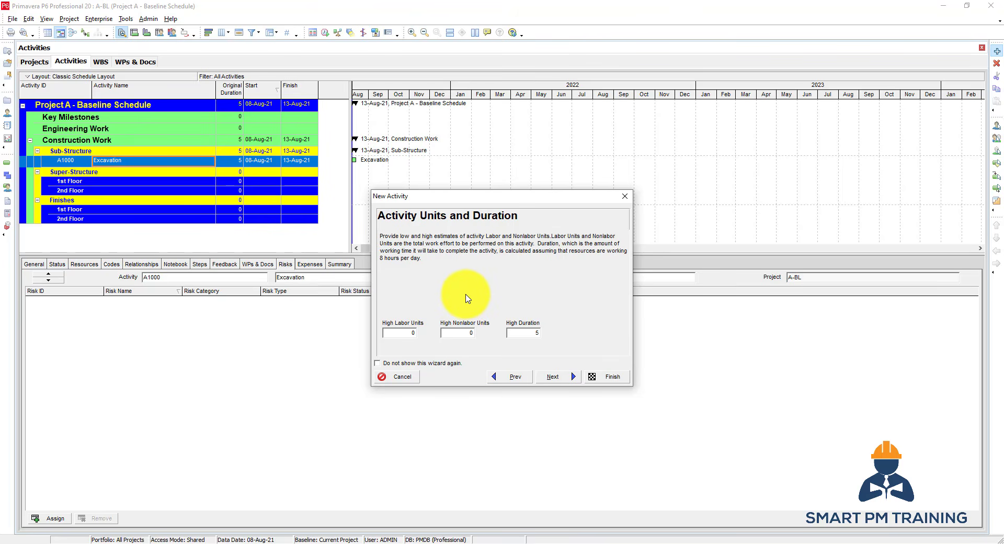
{"action": "left_click", "coordinate": [553, 377]}
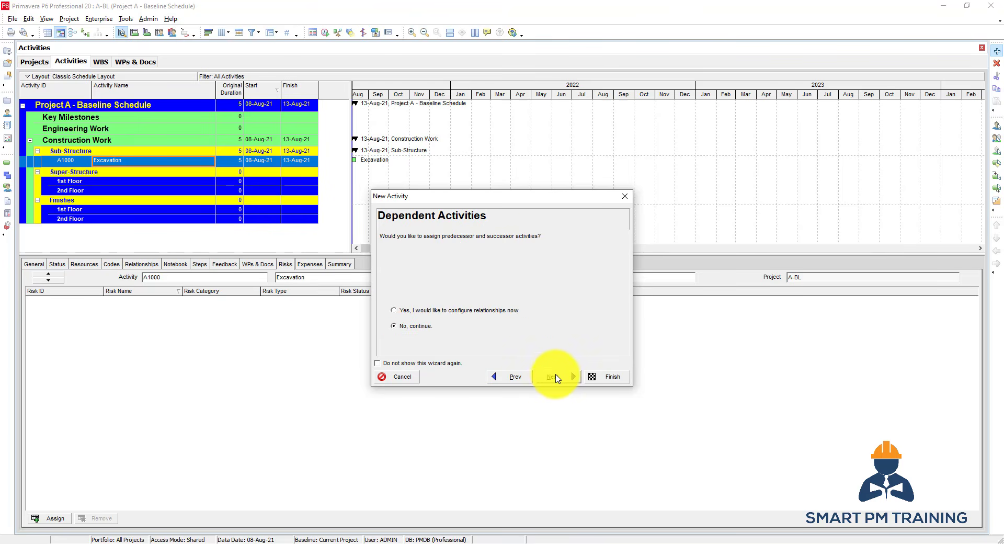
{"action": "left_click", "coordinate": [605, 379]}
{"action": "left_click", "coordinate": [604, 376]}
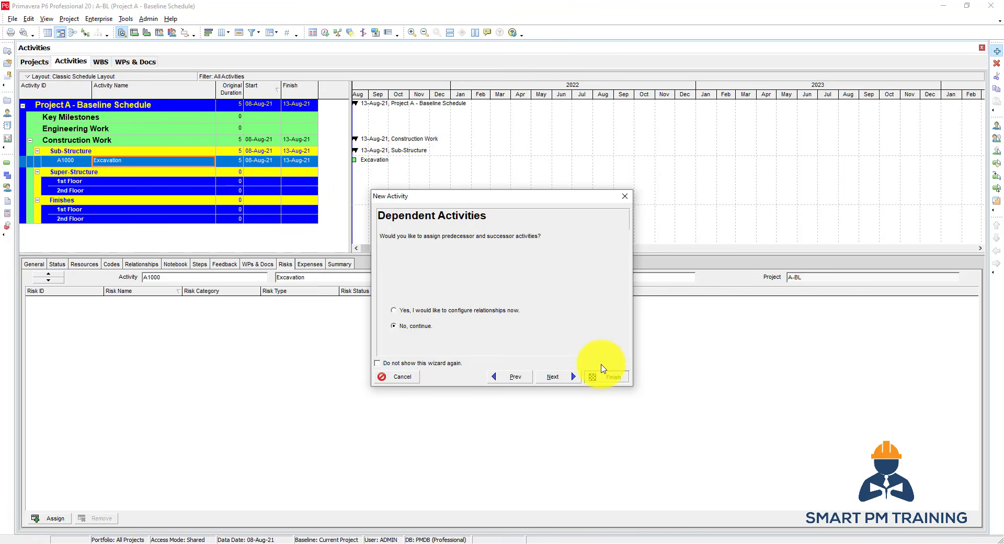
{"action": "left_click", "coordinate": [605, 376]}
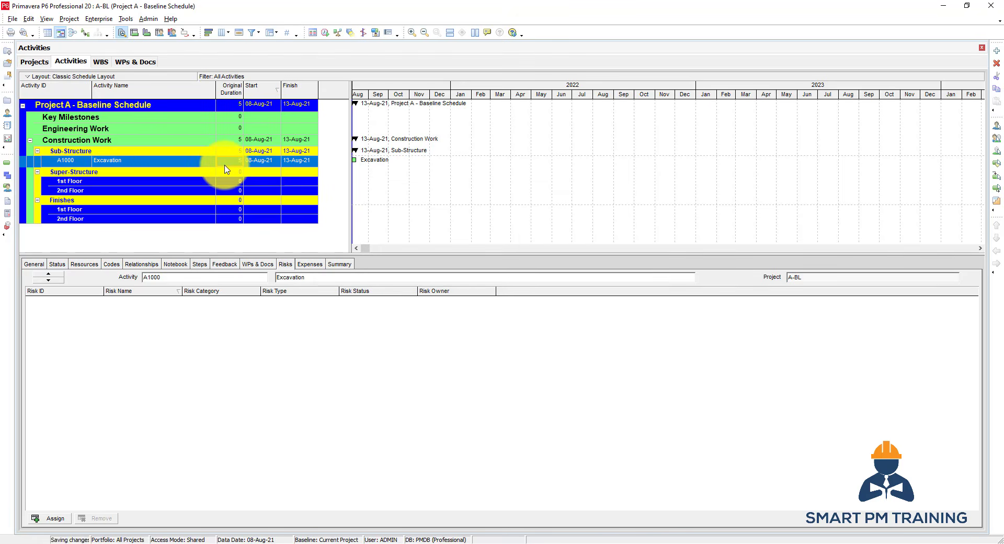
Add a second activity under Sub-Structure and name it Compaction, cancelling any extra new activity.
{"action": "left_click", "coordinate": [183, 175]}
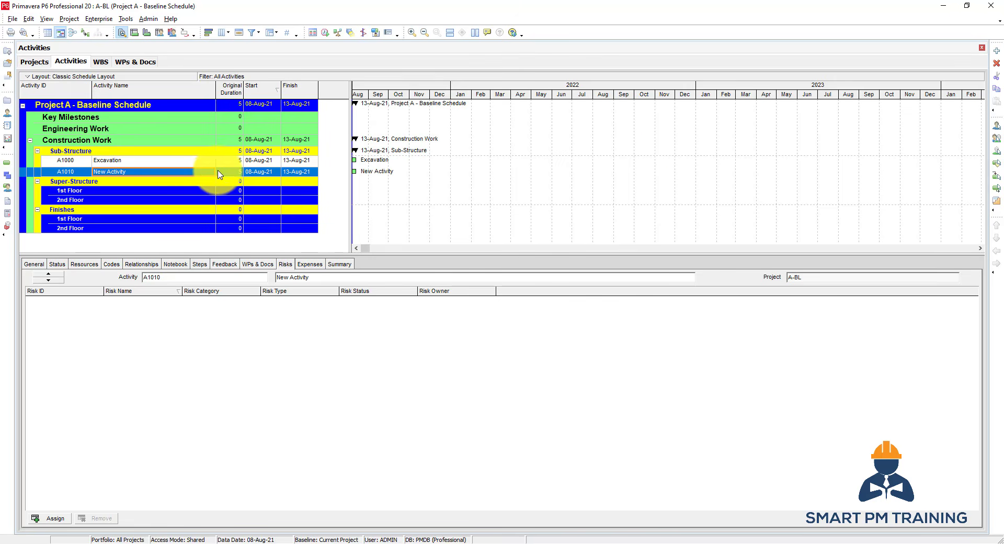
{"action": "left_click", "coordinate": [997, 51]}
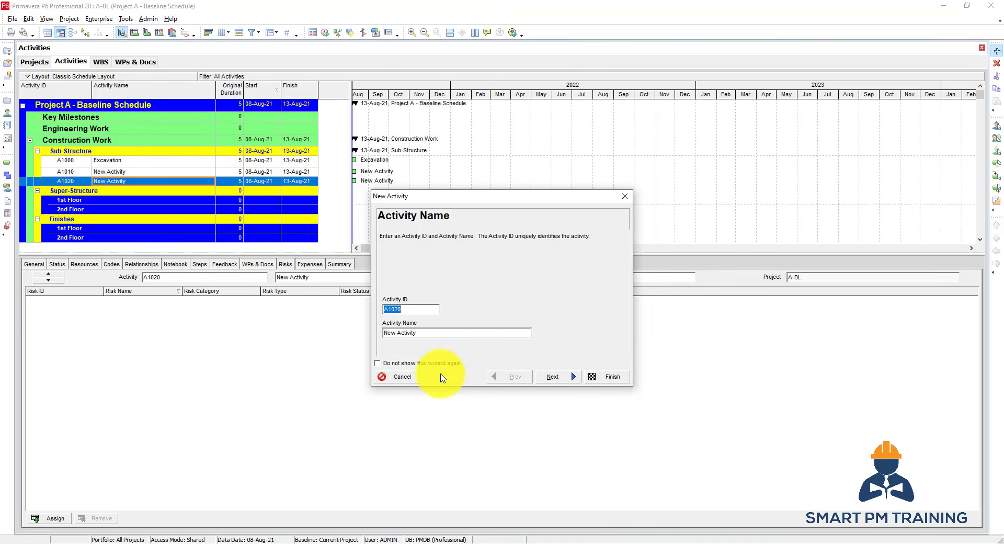
{"action": "left_click", "coordinate": [411, 378]}
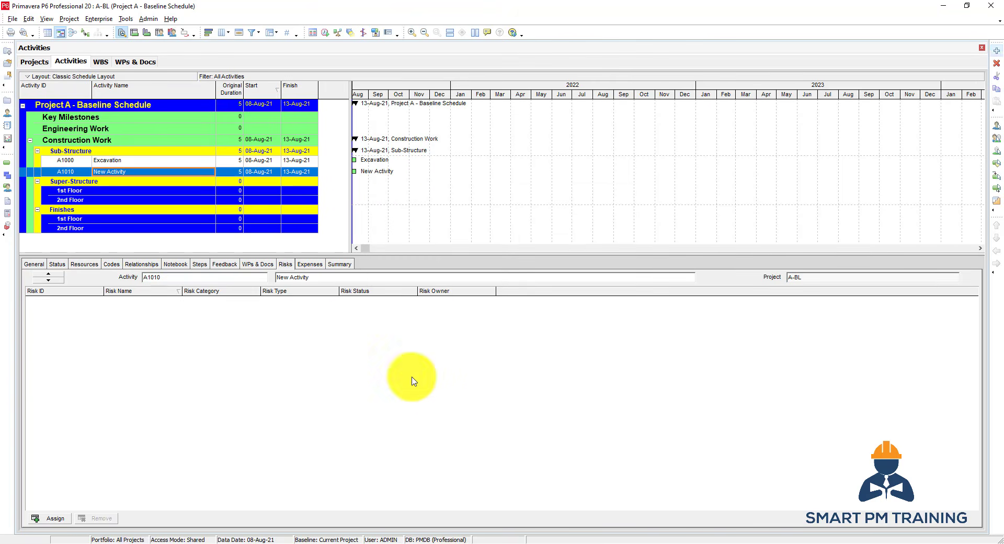
{"action": "left_click", "coordinate": [193, 172]}
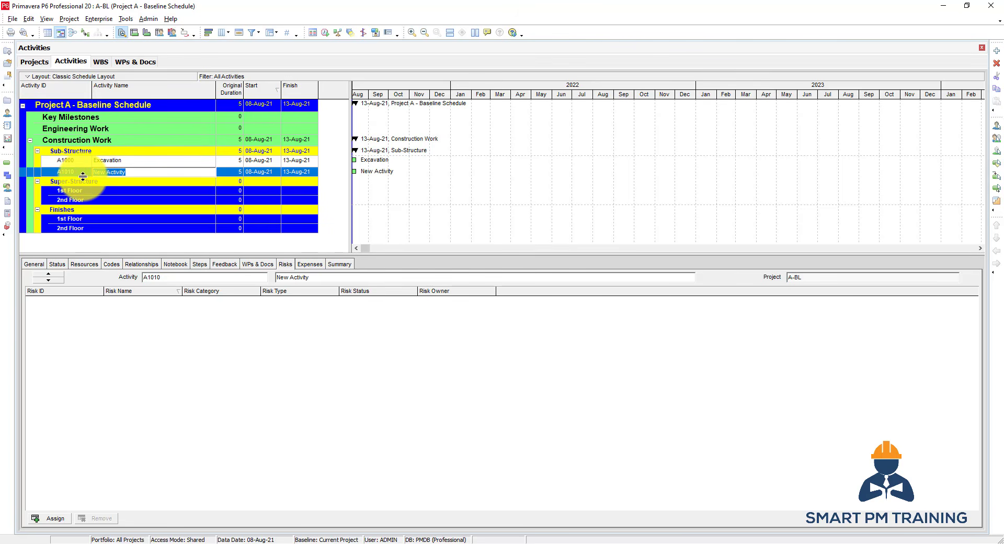
{"action": "type", "text": "Compaction"}
{"action": "key", "text": "Return"}
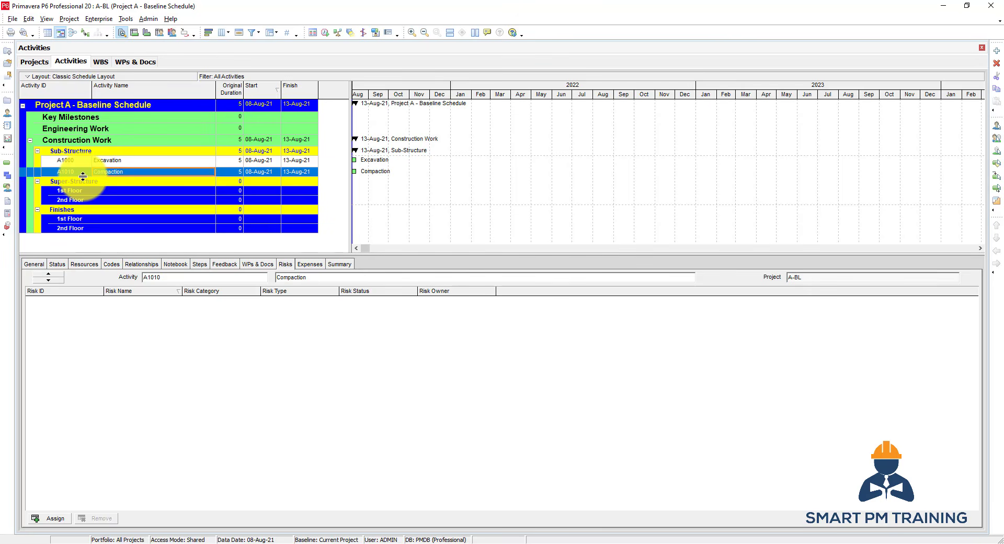
Set the Original Duration to 10 for Excavation and 7 for Compaction.
{"action": "left_click", "coordinate": [233, 163]}
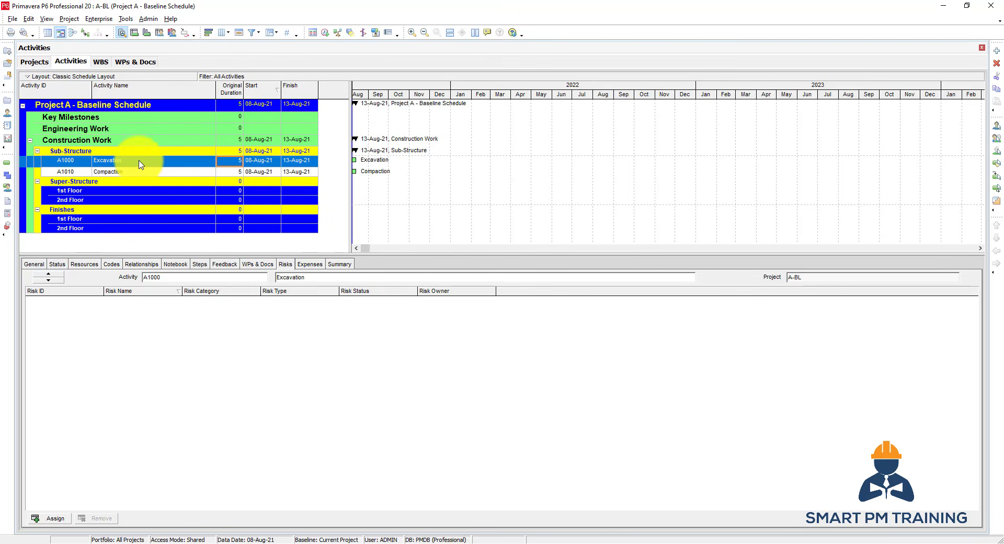
{"action": "left_click", "coordinate": [237, 162]}
{"action": "key", "text": "Return"}
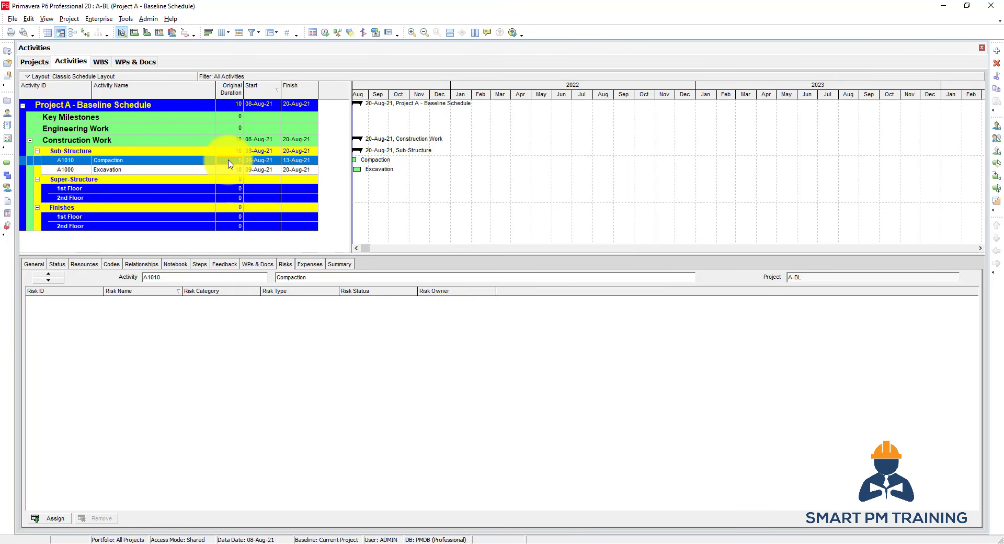
{"action": "key", "text": "Return"}
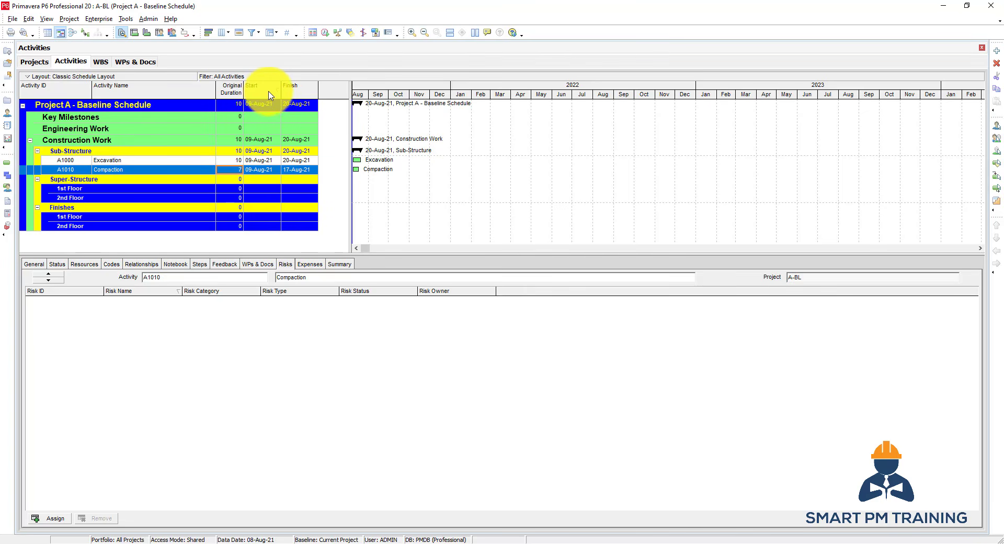
Sort the activities by Finish date, return to sorting by Start date, and select the Excavation activity.
{"action": "left_click", "coordinate": [302, 96]}
{"action": "left_click", "coordinate": [263, 95]}
{"action": "left_click", "coordinate": [296, 95]}
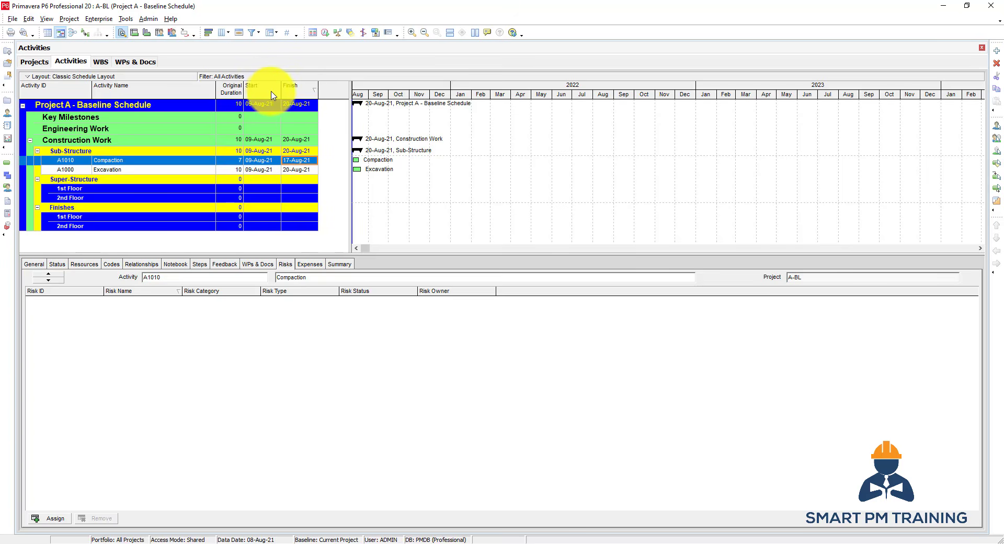
{"action": "left_click", "coordinate": [271, 95]}
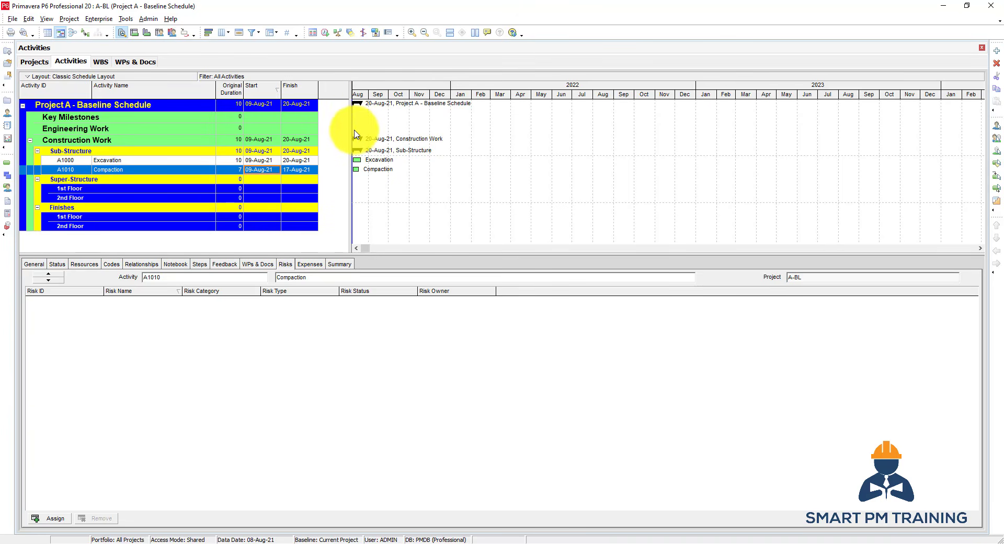
{"action": "left_click", "coordinate": [108, 160]}
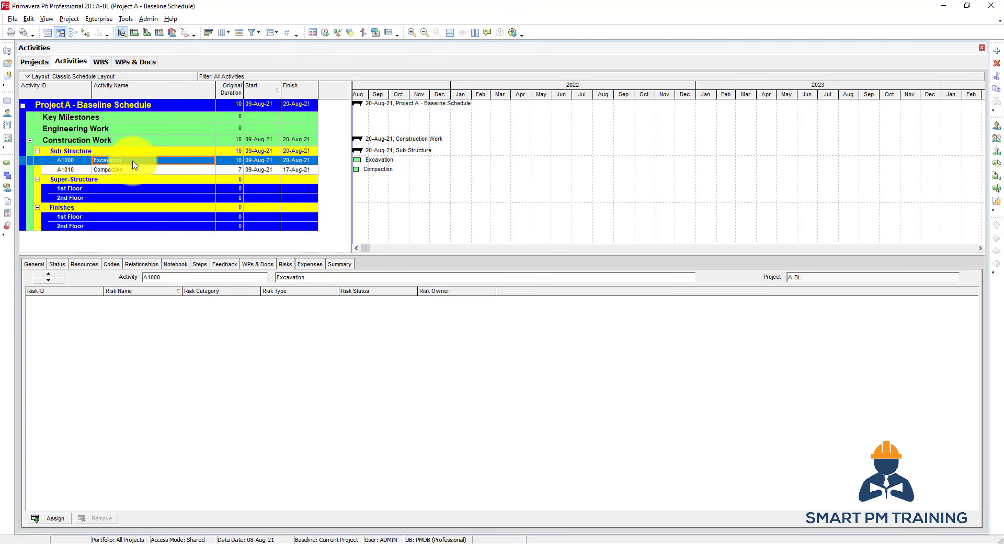